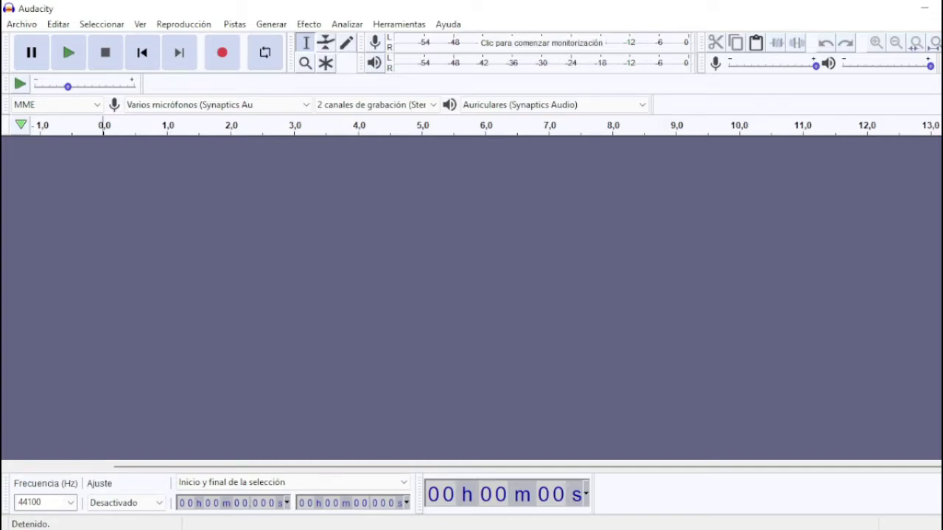
Step: Open the audio file enrique-iglesias-bailando-ft-descemer-bueno-gente-de-zona-espanol
{"action": "key", "text": "alt+a"}
{"action": "key", "text": "Down"}
{"action": "key", "text": "Down"}
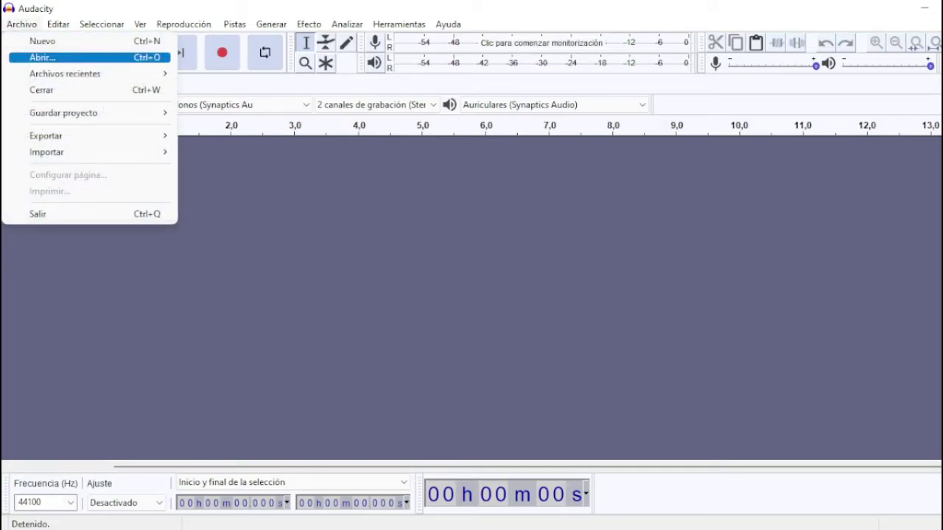
{"action": "key", "text": "Return"}
{"action": "left_click", "coordinate": [184, 121]}
{"action": "key", "text": "Return"}
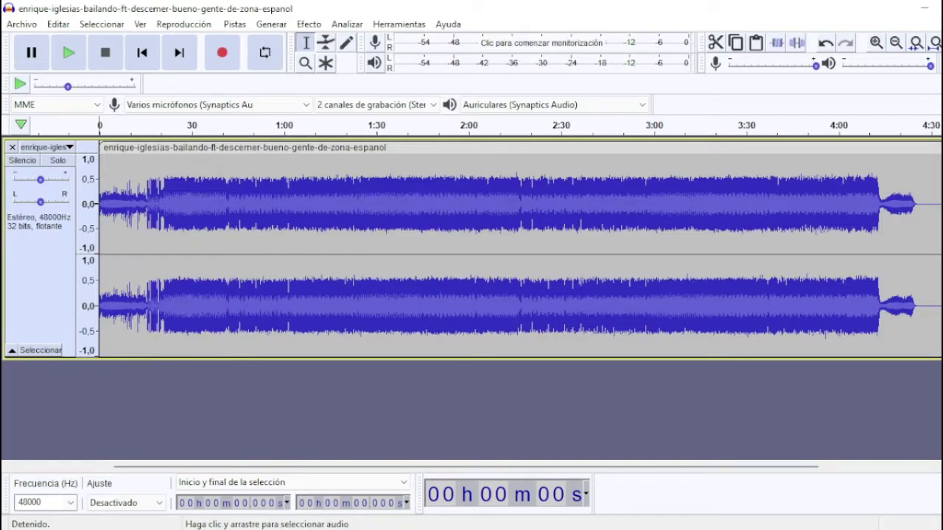
Step: Select the whole track, play it from the start and pause at about 25 seconds
{"action": "key", "text": "ctrl+a"}
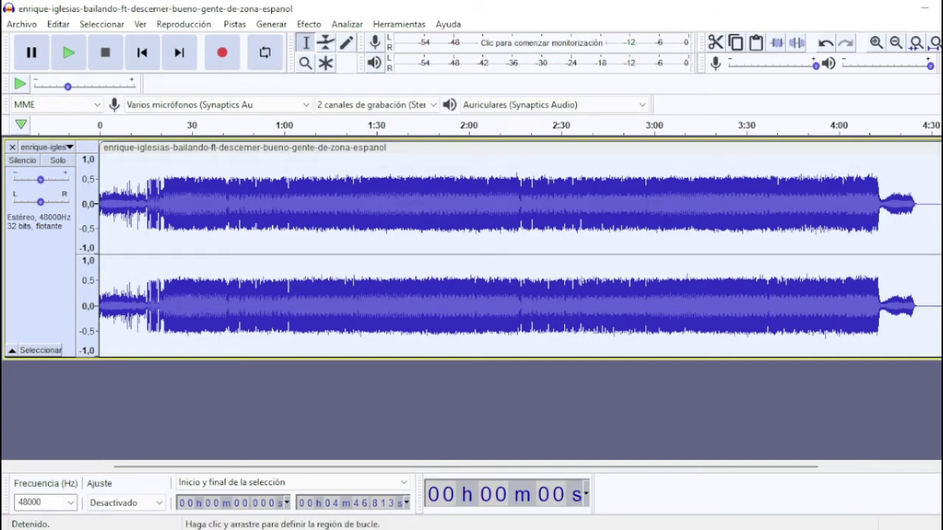
{"action": "left_click", "coordinate": [69, 52]}
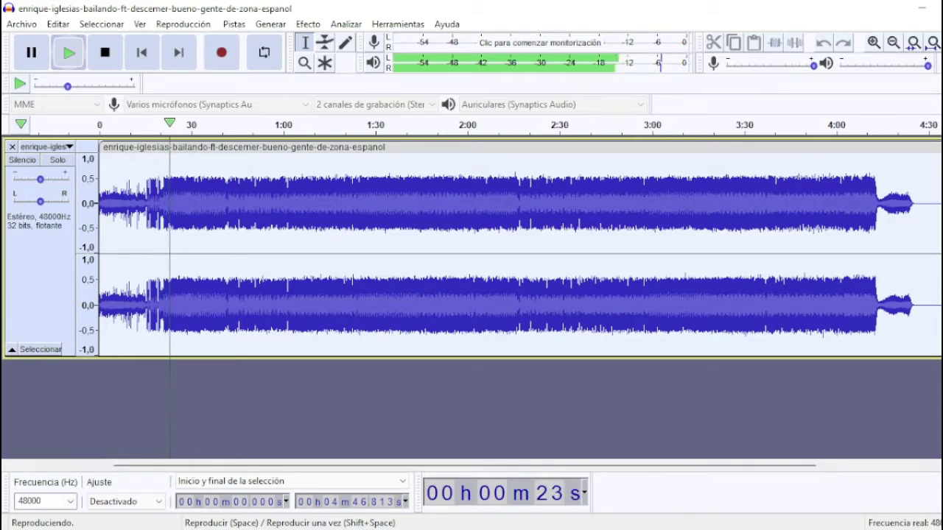
{"action": "left_click", "coordinate": [32, 52]}
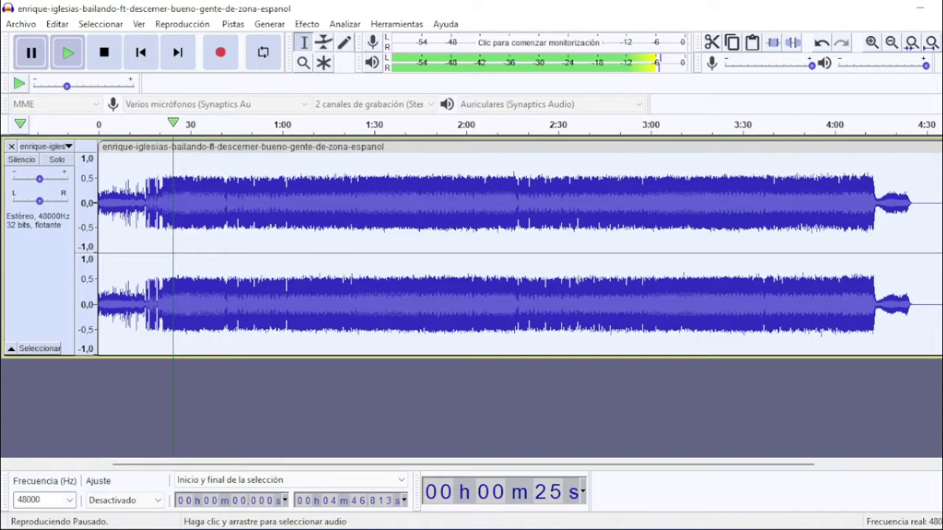
Step: Cut the silent end of the track from about 4 min 32.4 s to its end
{"action": "left_click", "coordinate": [934, 251]}
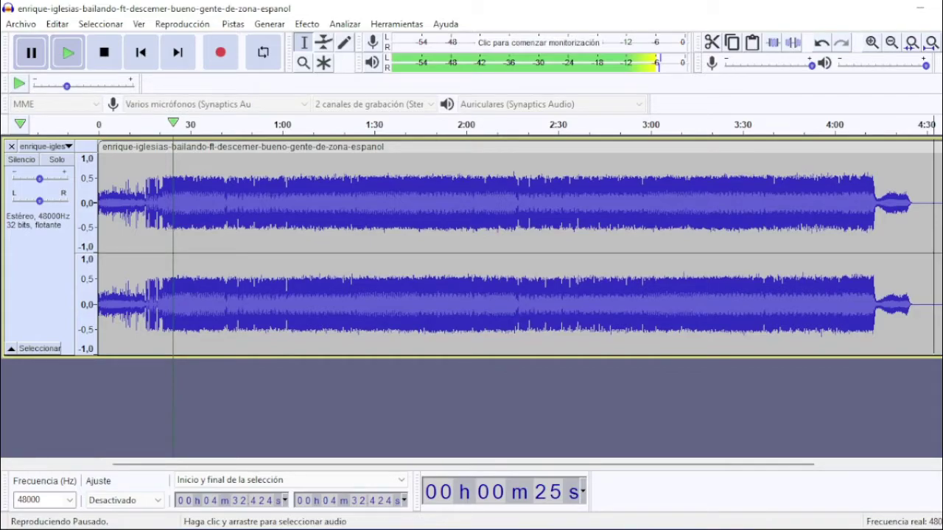
{"action": "left_click", "coordinate": [925, 250]}
{"action": "left_click", "coordinate": [931, 251]}
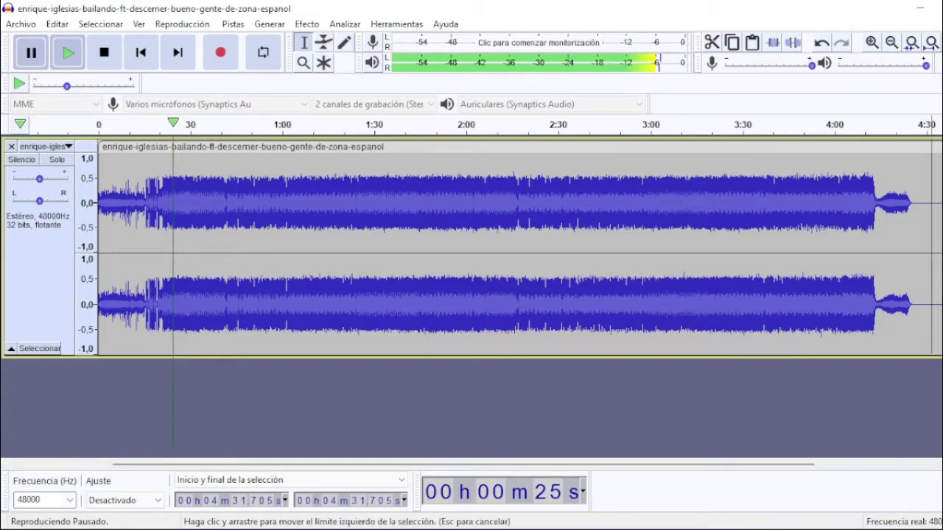
{"action": "left_click_drag", "start_coordinate": [934, 250], "coordinate": [942, 250]}
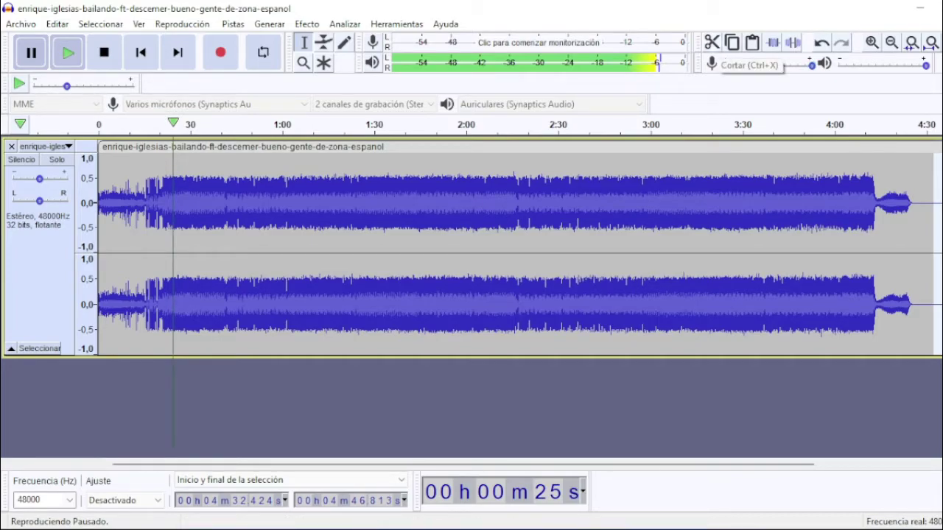
{"action": "left_click", "coordinate": [712, 42]}
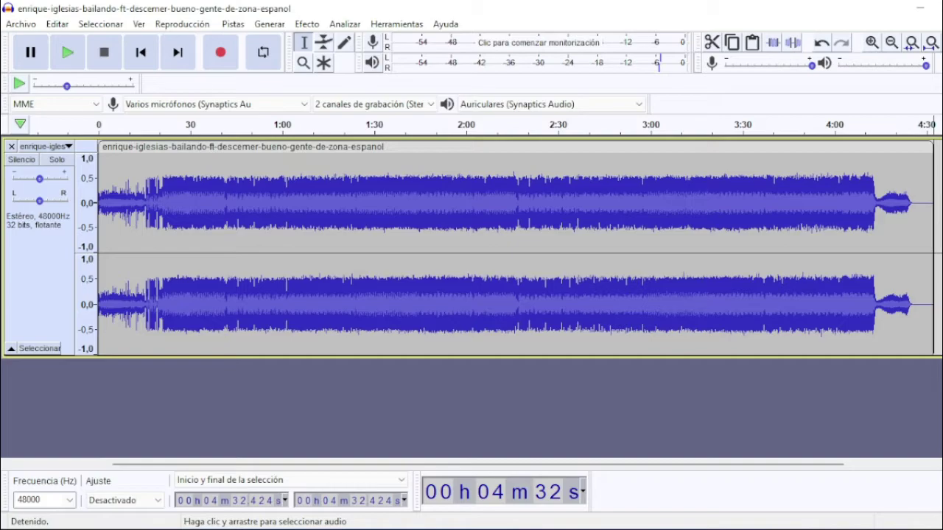
Step: Apply the Change Speed effect to the whole track with a 10 percent change
{"action": "key", "text": "ctrl+a"}
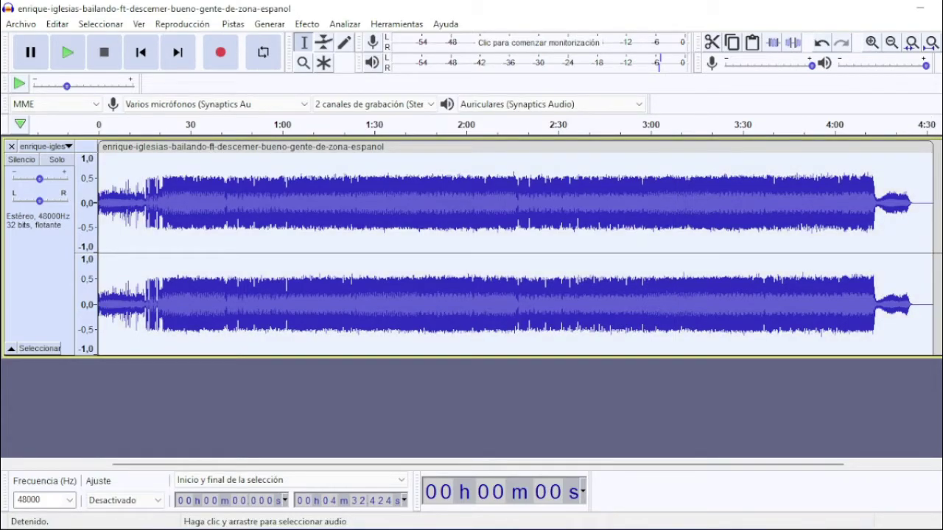
{"action": "left_click", "coordinate": [307, 24]}
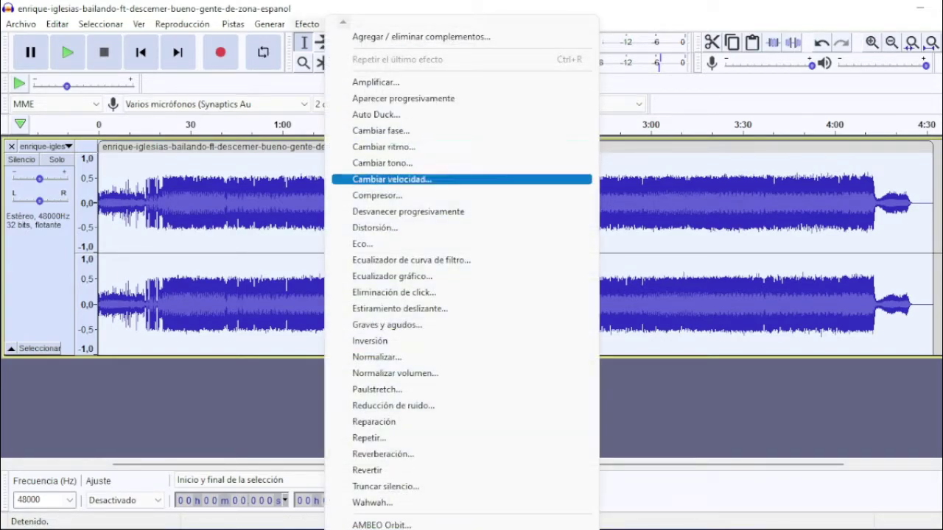
{"action": "left_click", "coordinate": [390, 179]}
{"action": "left_click", "coordinate": [603, 209]}
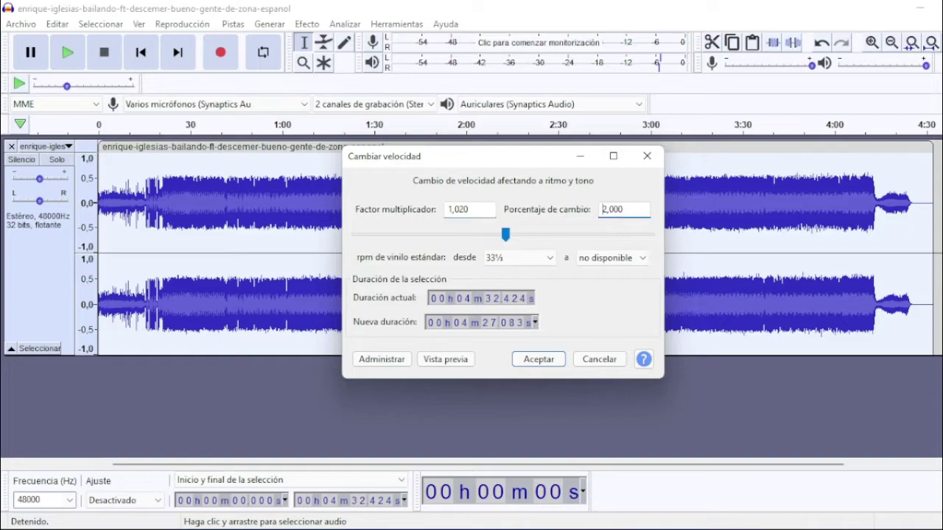
{"action": "key", "text": "BackSpace"}
{"action": "type", "text": "10"}
{"action": "key", "text": "Return"}
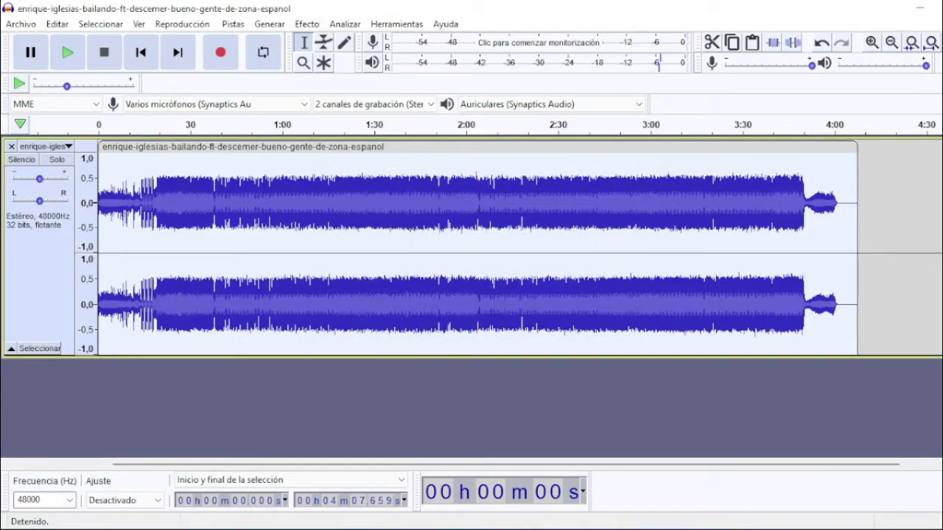
Step: Apply the Change Pitch effect to the whole track with a 10 percent change
{"action": "left_click", "coordinate": [307, 24]}
{"action": "left_click", "coordinate": [368, 163]}
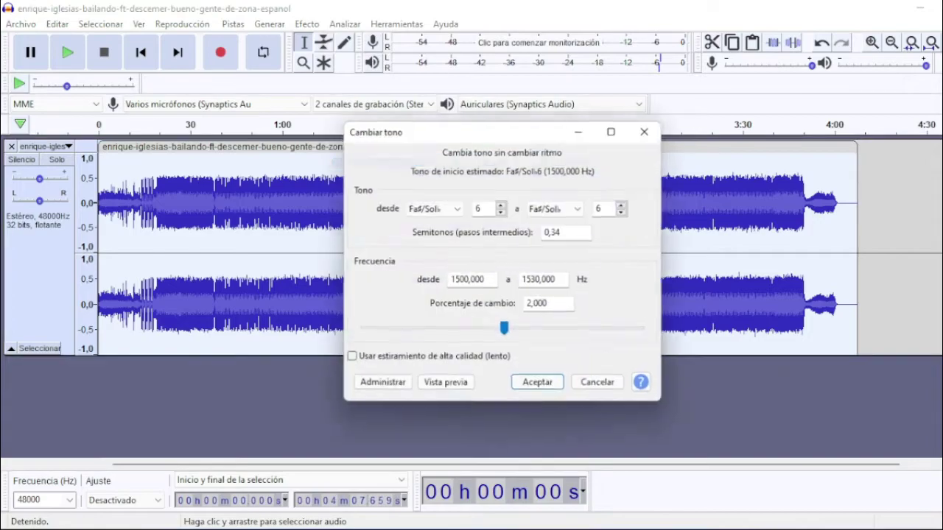
{"action": "left_click", "coordinate": [533, 303]}
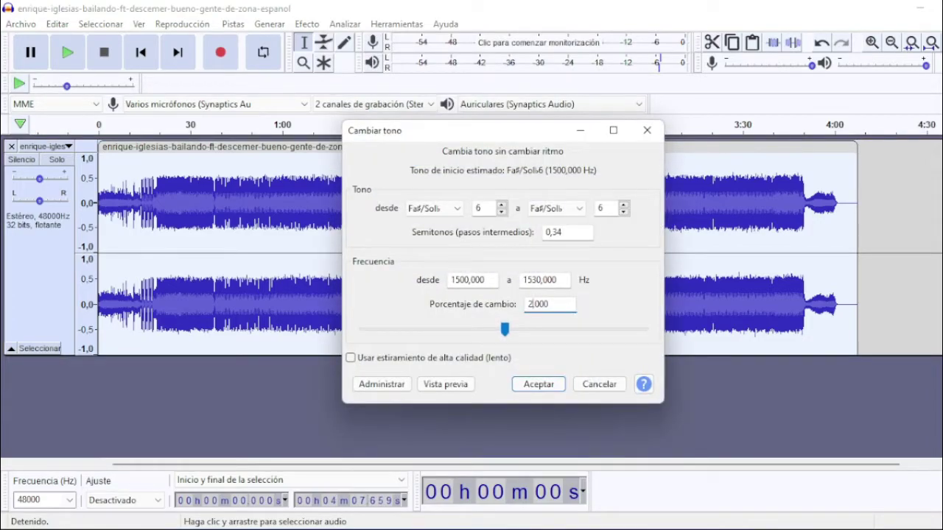
{"action": "key", "text": "BackSpace"}
{"action": "type", "text": "10"}
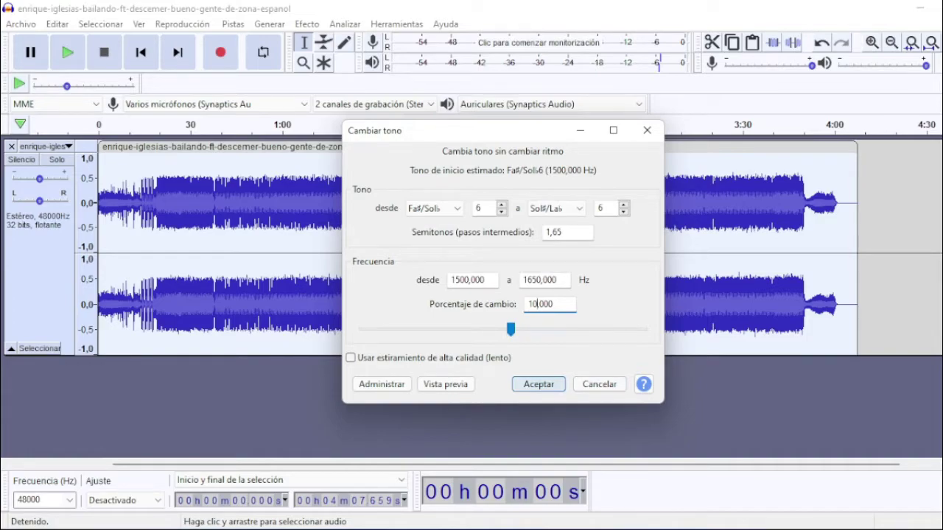
{"action": "left_click", "coordinate": [539, 384]}
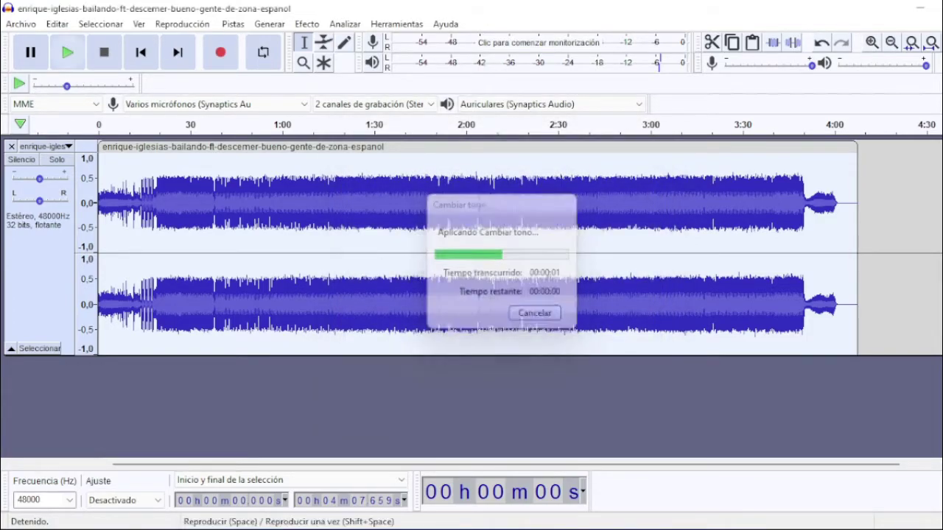
Step: Play the intro up to about 15 seconds, then cut about the first 15.1 seconds of the track
{"action": "left_click", "coordinate": [67, 52]}
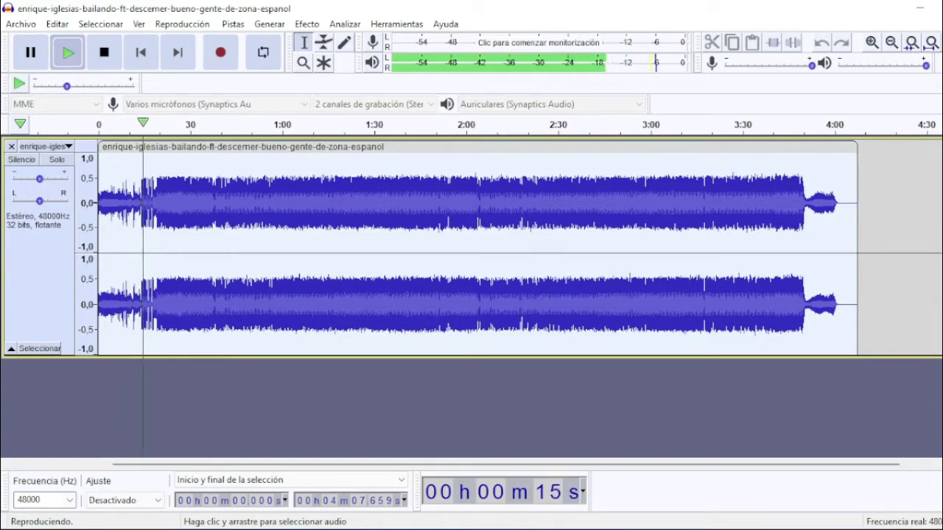
{"action": "key", "text": "p"}
{"action": "left_click", "coordinate": [132, 294]}
{"action": "left_click_drag", "start_coordinate": [146, 221], "coordinate": [99, 221]}
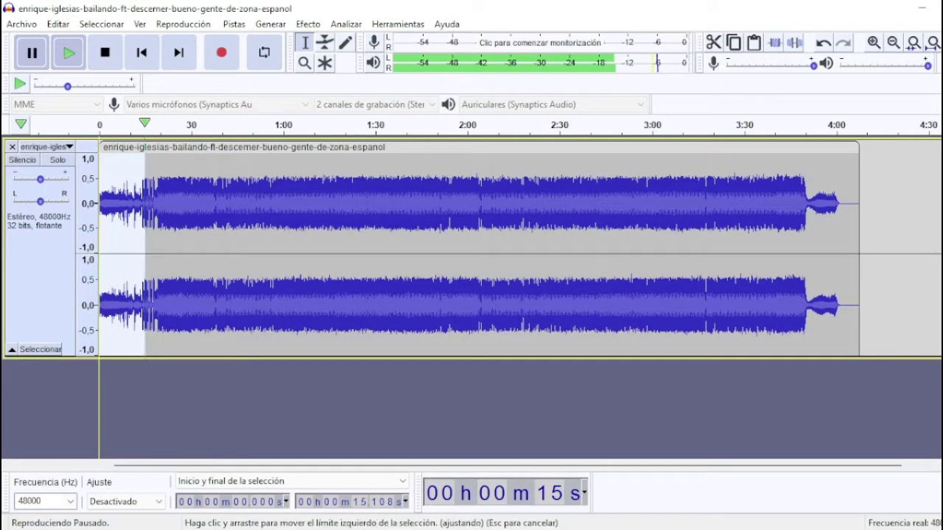
{"action": "left_click", "coordinate": [712, 42]}
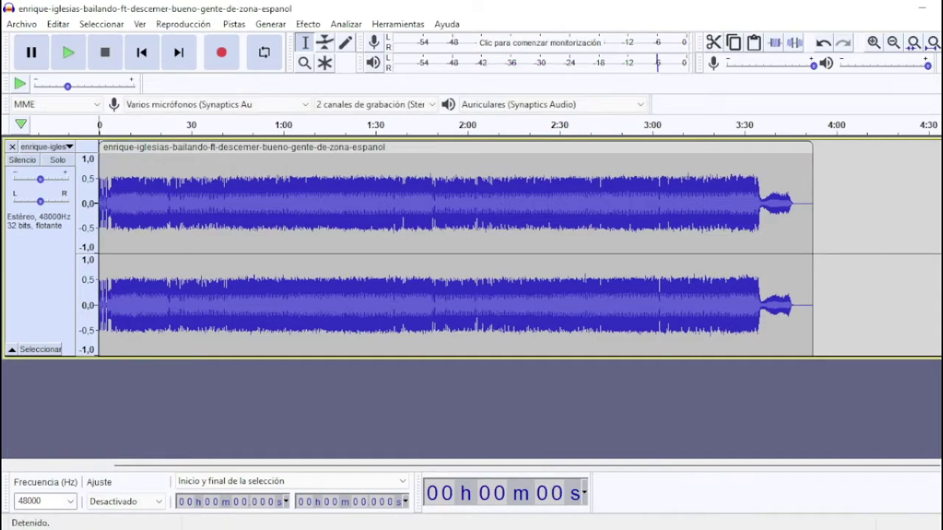
Step: Select the whole shortened track, play it from the start and pause at about 27 seconds
{"action": "left_click", "coordinate": [260, 221]}
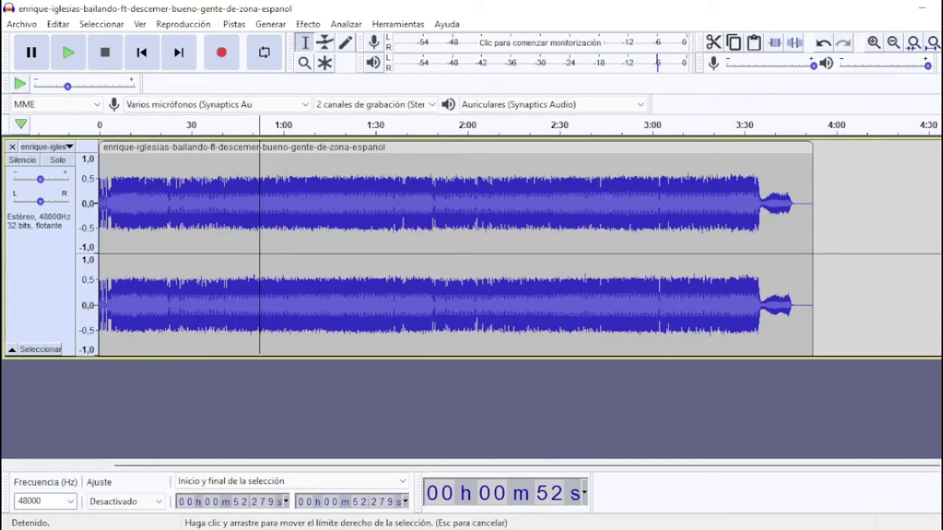
{"action": "key", "text": "ctrl+a"}
{"action": "left_click", "coordinate": [67, 52]}
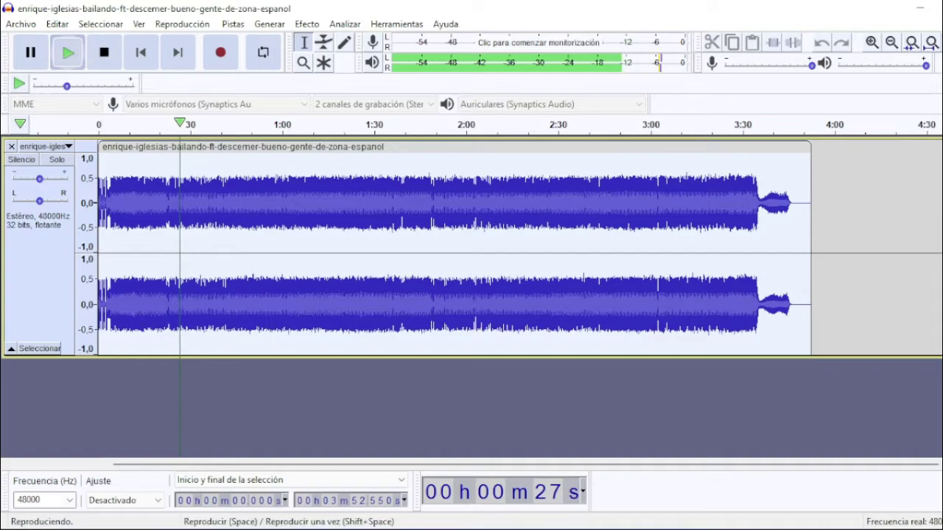
{"action": "left_click", "coordinate": [30, 52]}
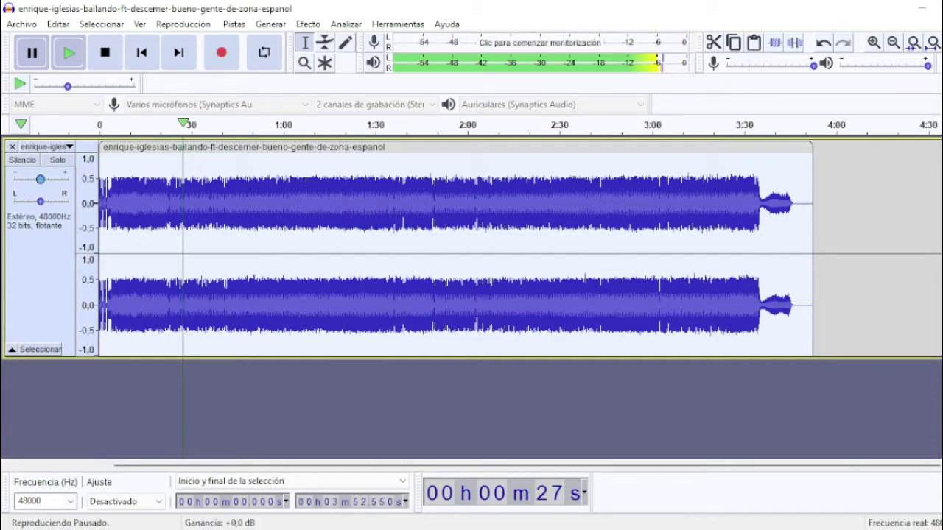
Step: Audition the track with its gain lowered and raised to +28 dB, pause, and return the gain to just below neutral
{"action": "left_click", "coordinate": [41, 179]}
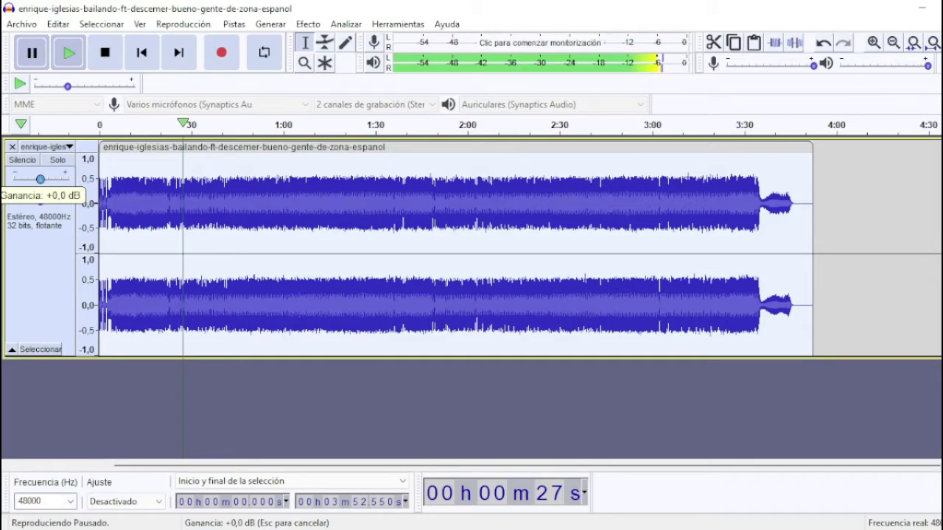
{"action": "left_click_drag", "start_coordinate": [41, 179], "coordinate": [32, 179]}
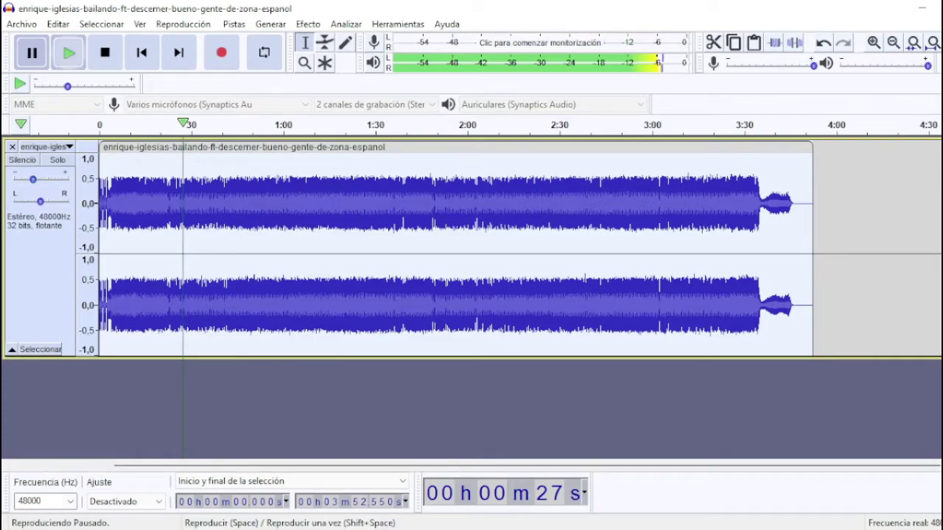
{"action": "left_click", "coordinate": [68, 53]}
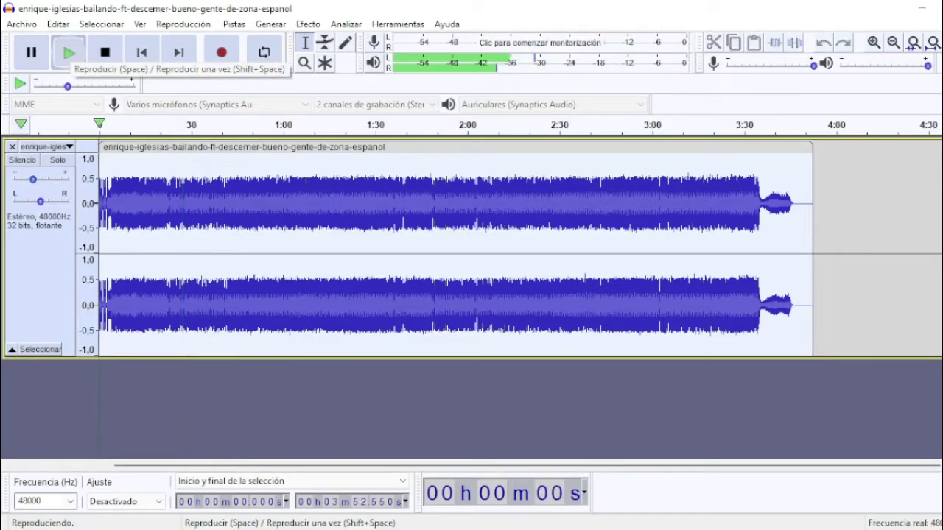
{"action": "left_click_drag", "start_coordinate": [32, 179], "coordinate": [20, 179]}
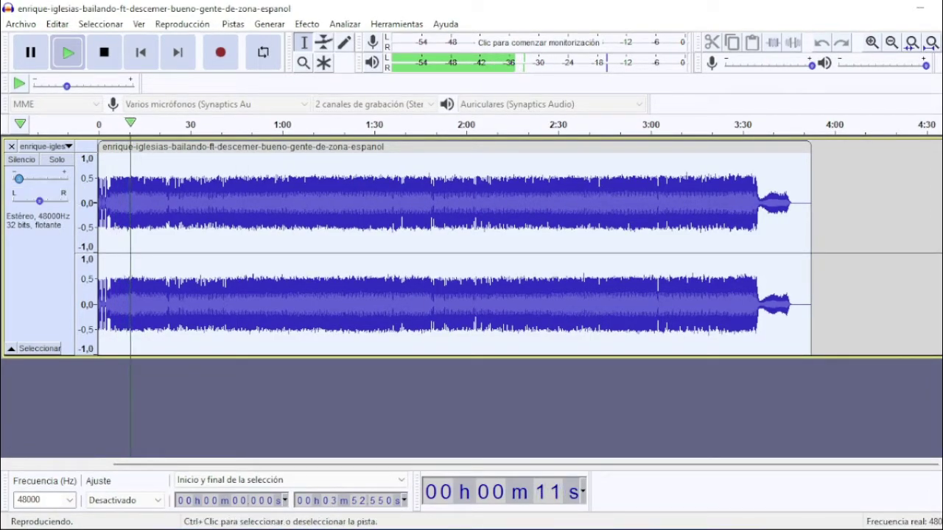
{"action": "left_click_drag", "start_coordinate": [19, 179], "coordinate": [62, 179]}
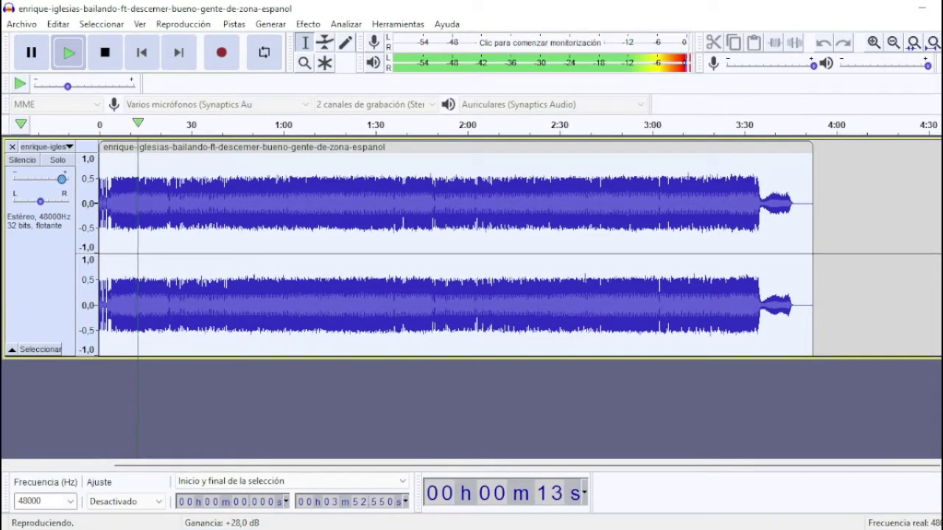
{"action": "key", "text": "p"}
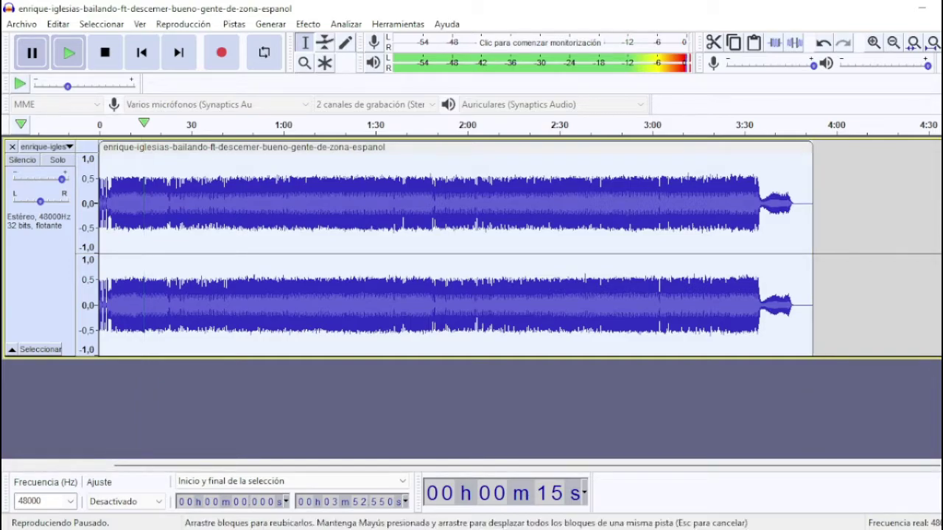
{"action": "left_click_drag", "start_coordinate": [62, 179], "coordinate": [39, 179]}
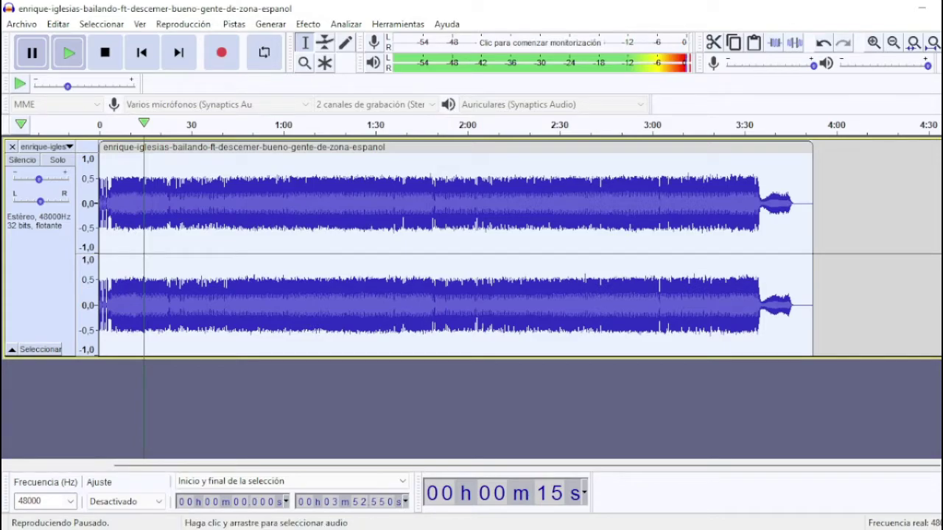
Step: Apply the Bass and Treble effect with bass -3,0 dB, treble -3,0 dB and volume 0,0 dB, and play the result
{"action": "key", "text": "alt+c"}
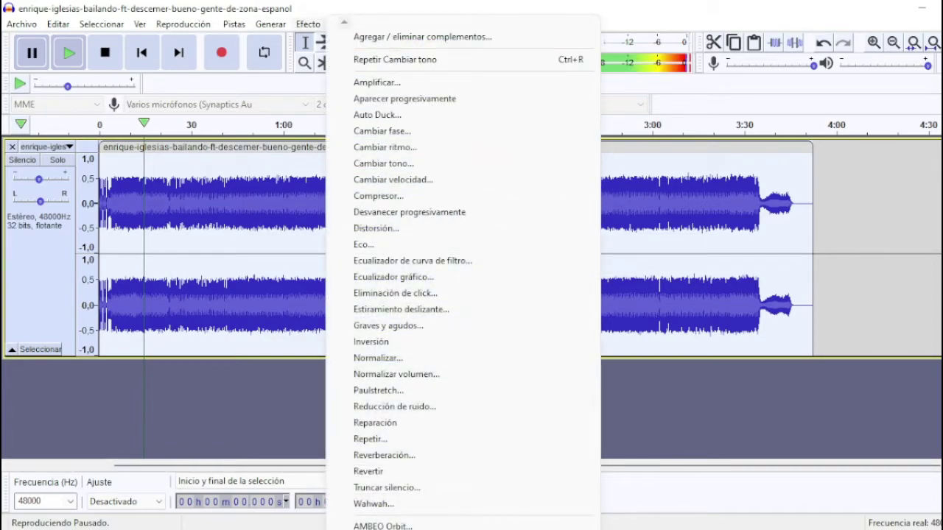
{"action": "key", "text": "Return"}
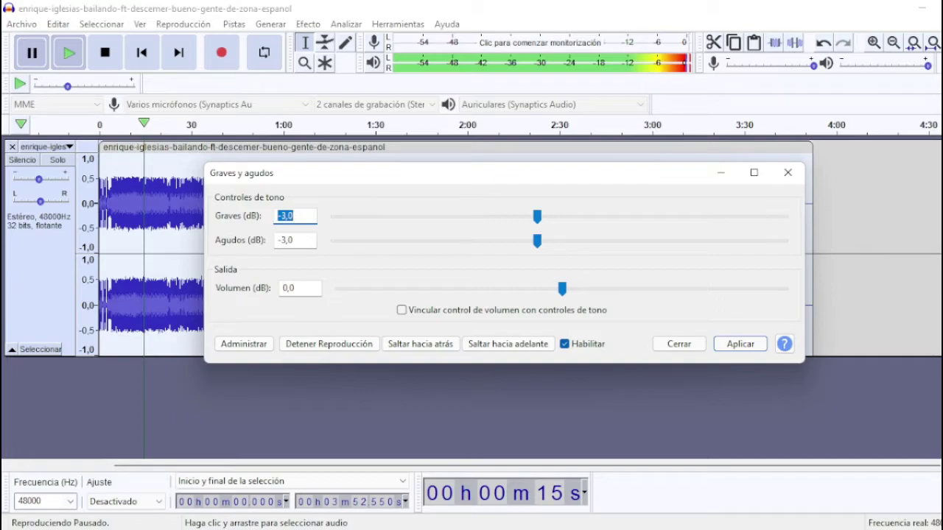
{"action": "key", "text": "Return"}
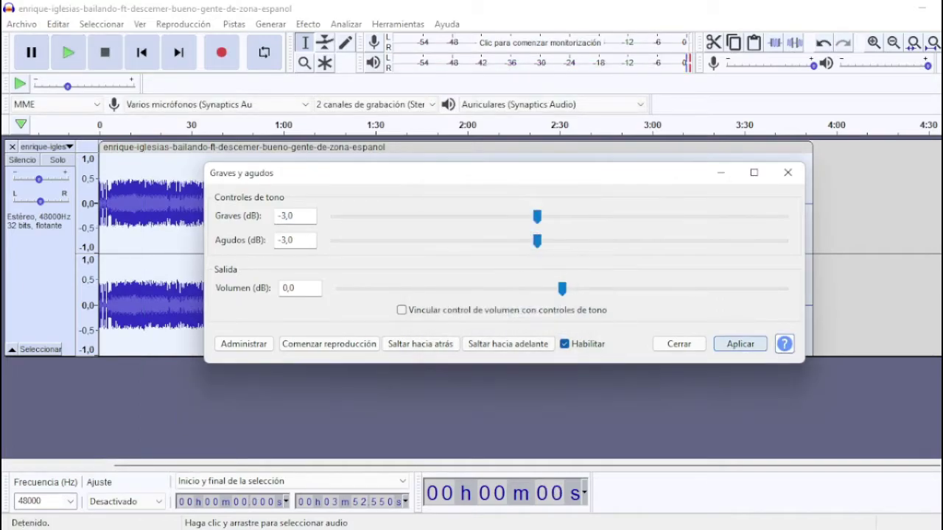
{"action": "left_click", "coordinate": [787, 172]}
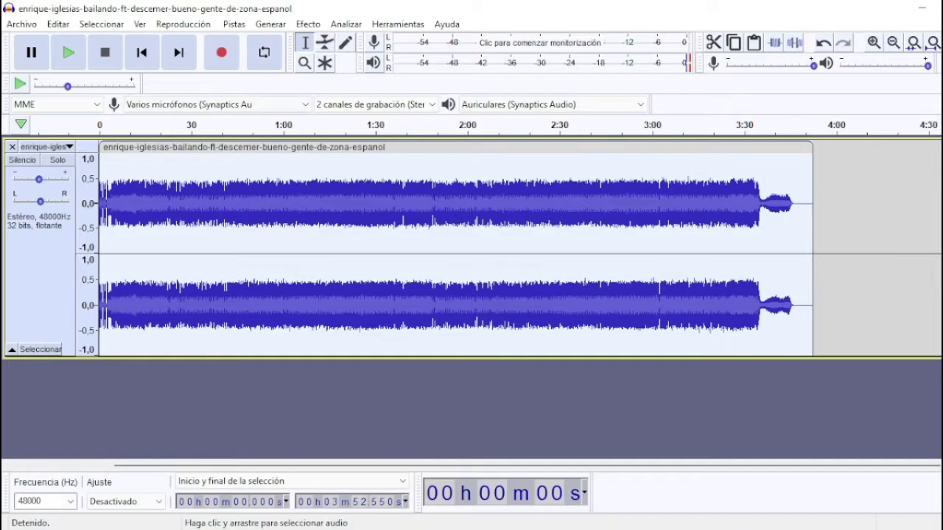
{"action": "left_click", "coordinate": [68, 52]}
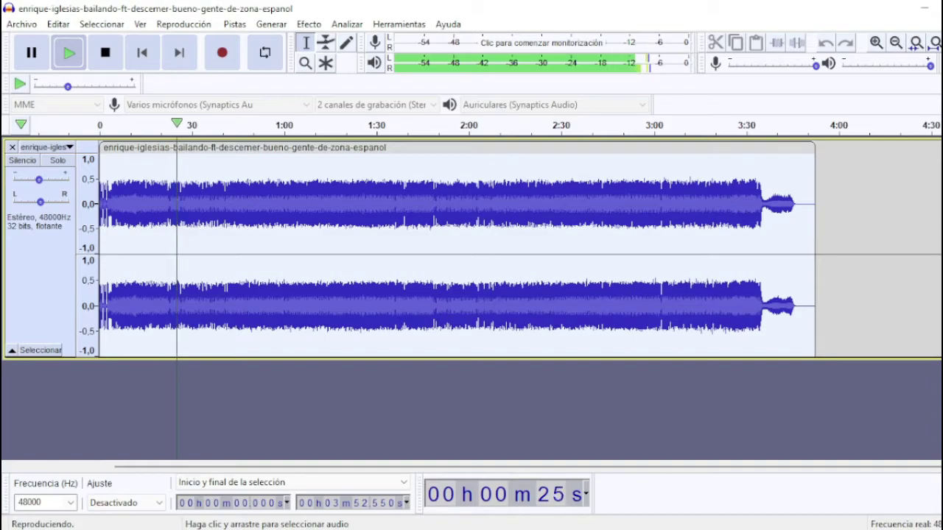
Step: Pause the playback at about 28 seconds and open the Change Speed effect for the selected track
{"action": "left_click", "coordinate": [32, 52]}
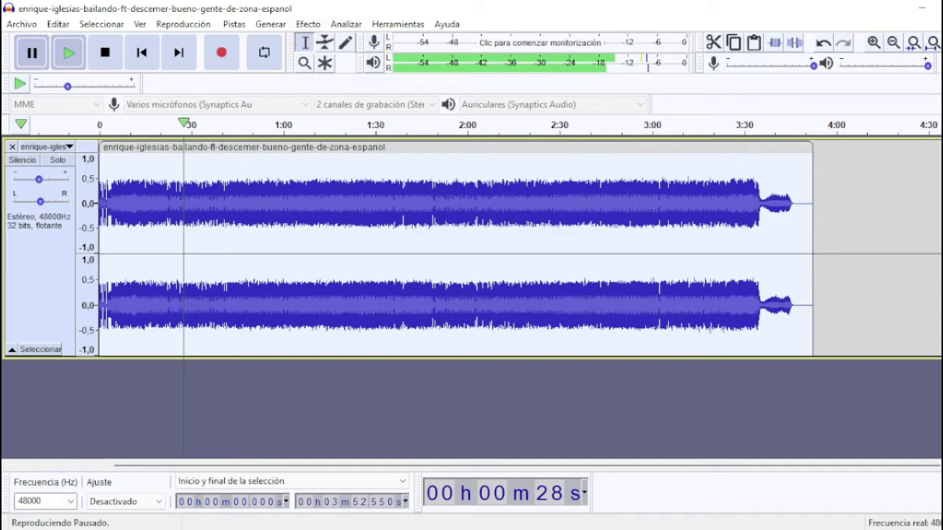
{"action": "left_click", "coordinate": [308, 23]}
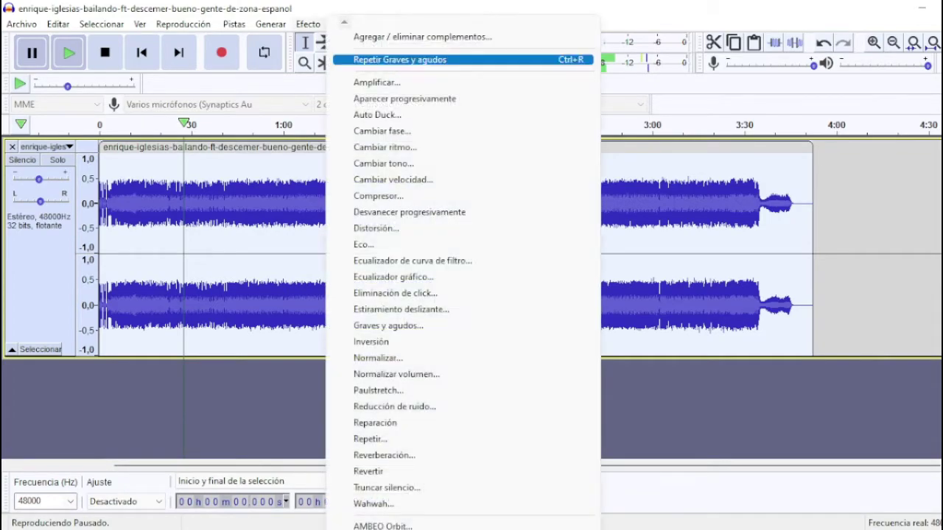
{"action": "left_click", "coordinate": [382, 181]}
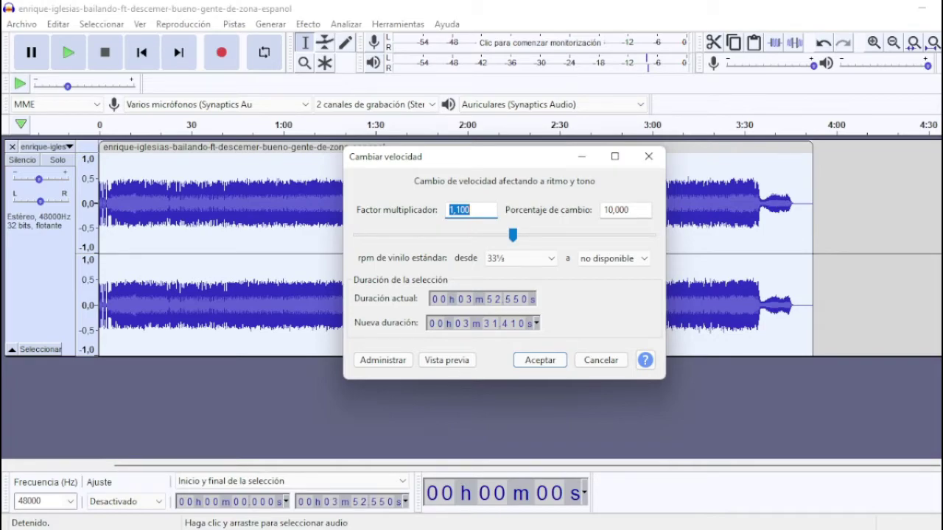
Step: Try speed changes of -2 %, 10 % and -10 % on the track, and restore 10 %
{"action": "left_click", "coordinate": [608, 210]}
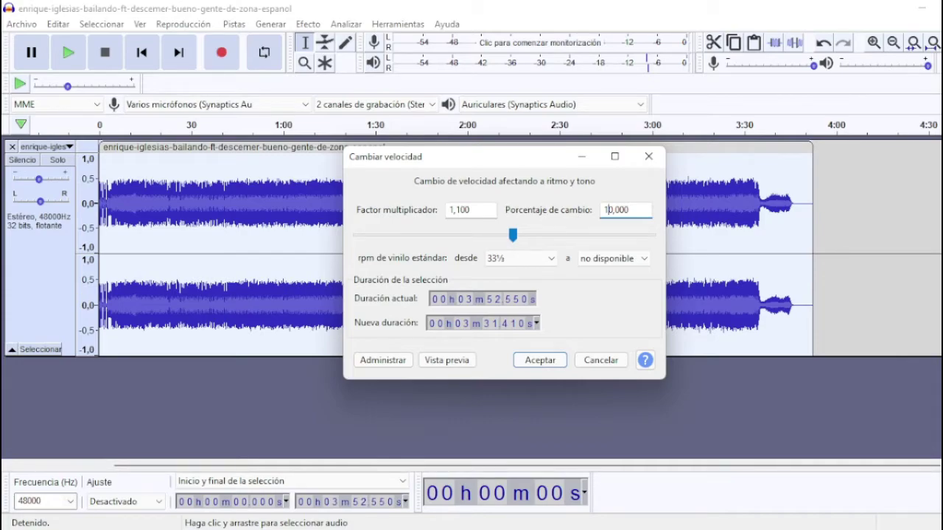
{"action": "key", "text": "BackSpace"}
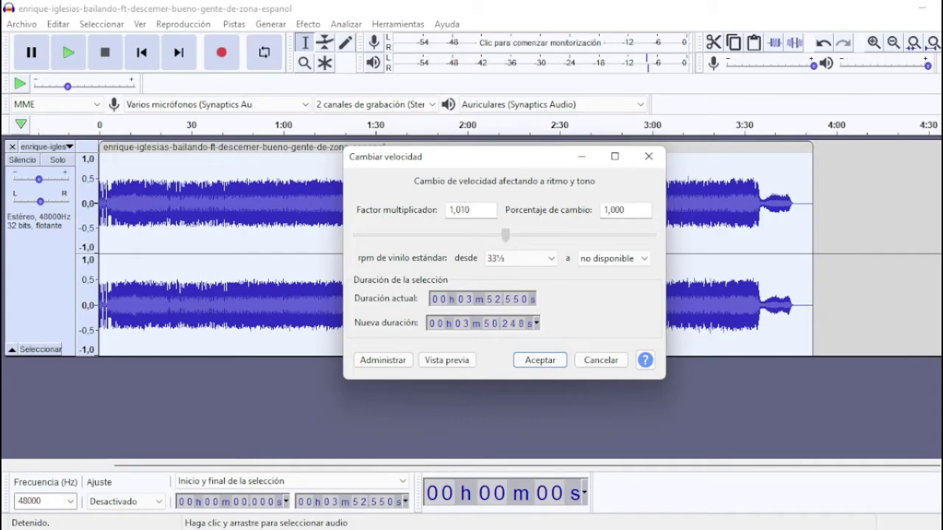
{"action": "type", "text": "-2"}
{"action": "key", "text": "Tab"}
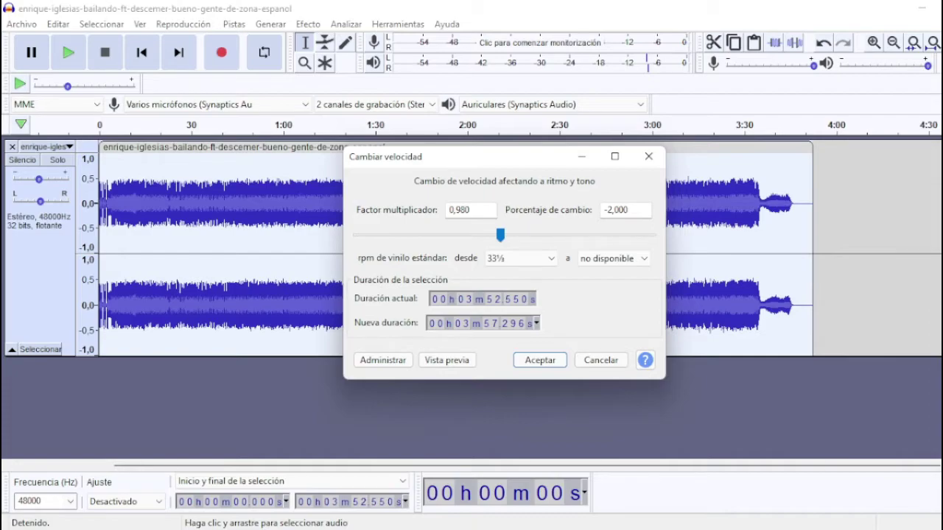
{"action": "left_click", "coordinate": [606, 210]}
{"action": "key", "text": "BackSpace"}
{"action": "key", "text": "BackSpace"}
{"action": "type", "text": "10"}
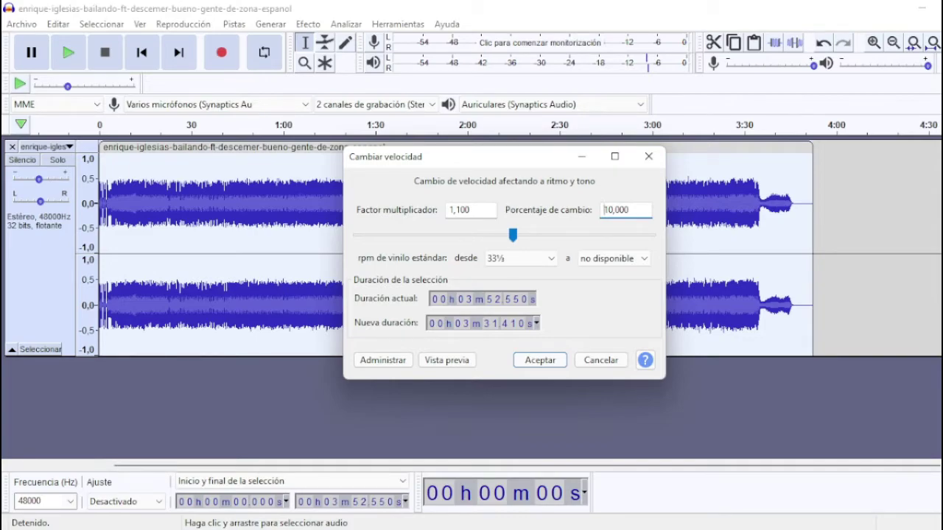
{"action": "type", "text": "-"}
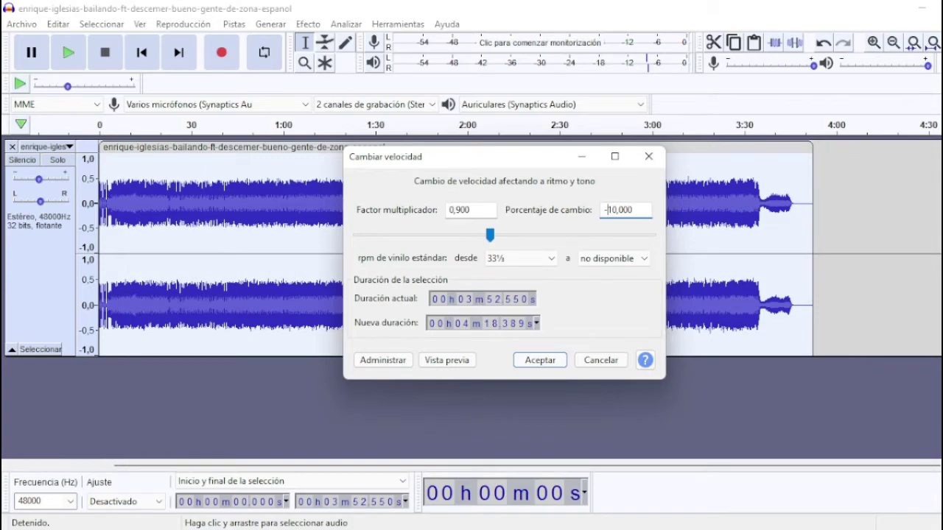
{"action": "key", "text": "BackSpace"}
Step: Apply a speed change of -7 % to the track, play the result and pause at about 7 seconds
{"action": "left_click", "coordinate": [608, 210]}
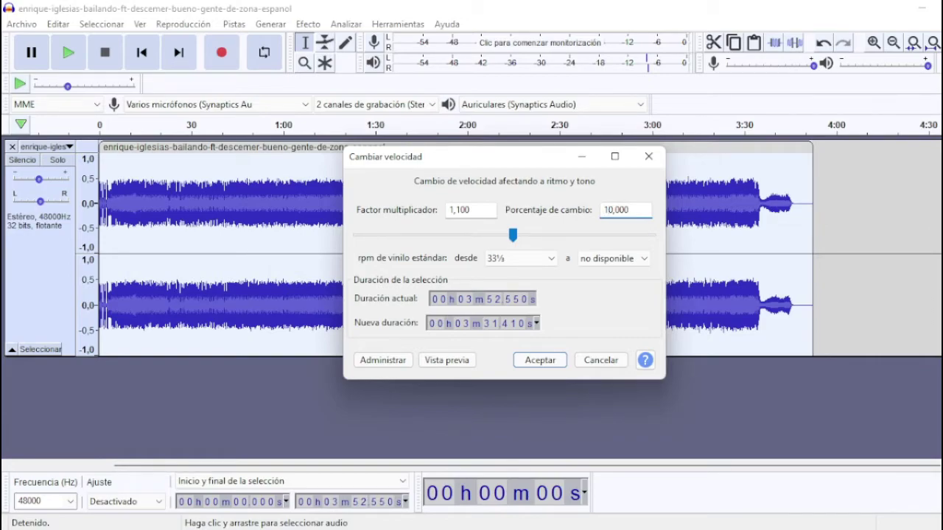
{"action": "key", "text": "Right"}
{"action": "key", "text": "BackSpace"}
{"action": "key", "text": "BackSpace"}
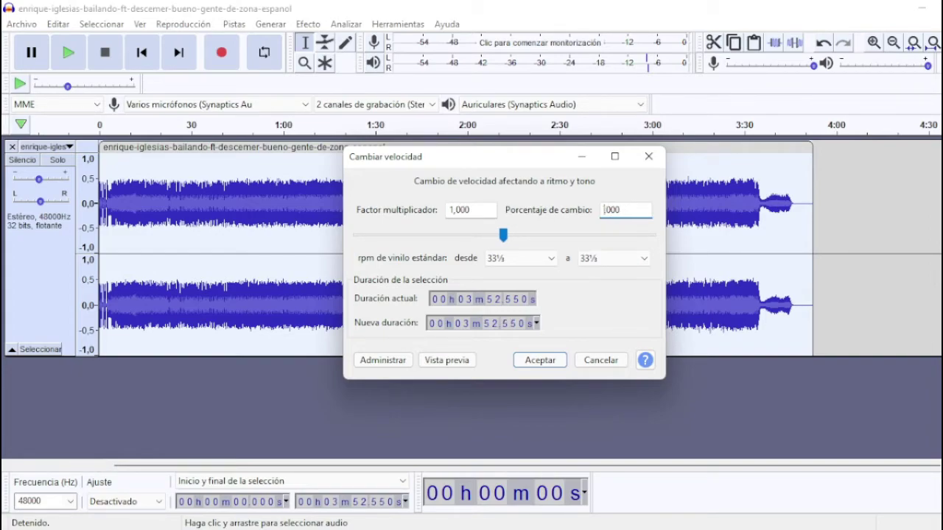
{"action": "type", "text": "7"}
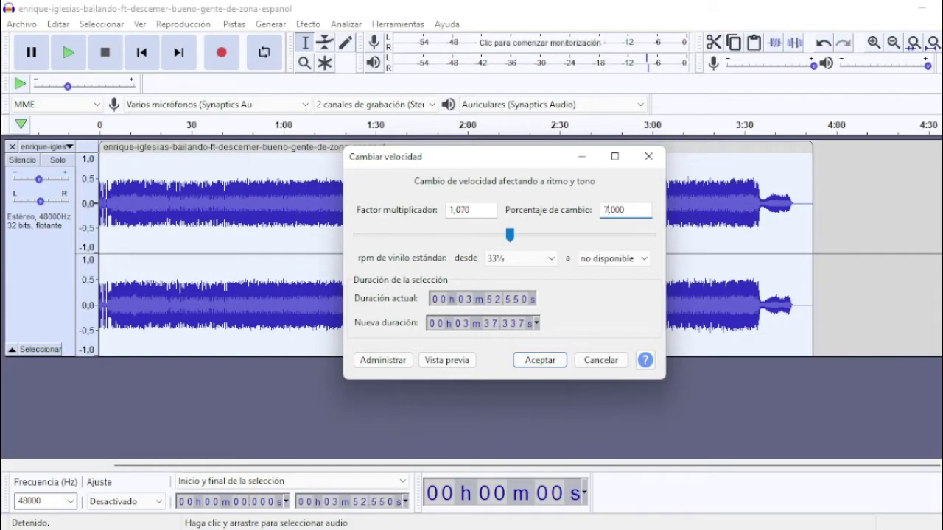
{"action": "type", "text": "-"}
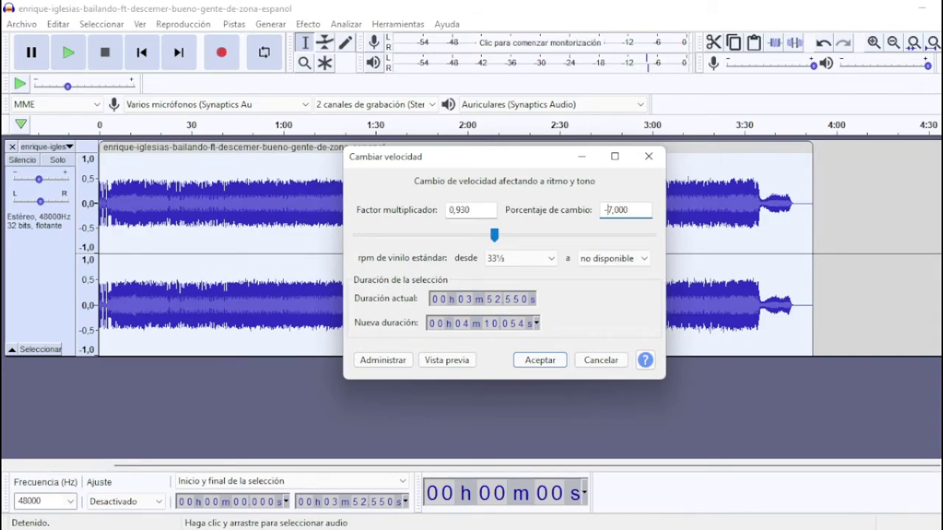
{"action": "key", "text": "Return"}
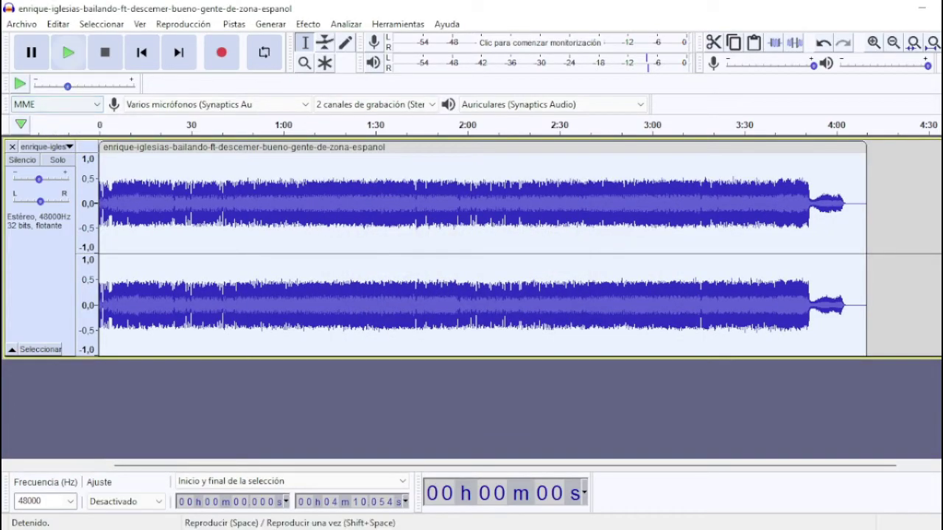
{"action": "left_click", "coordinate": [68, 53]}
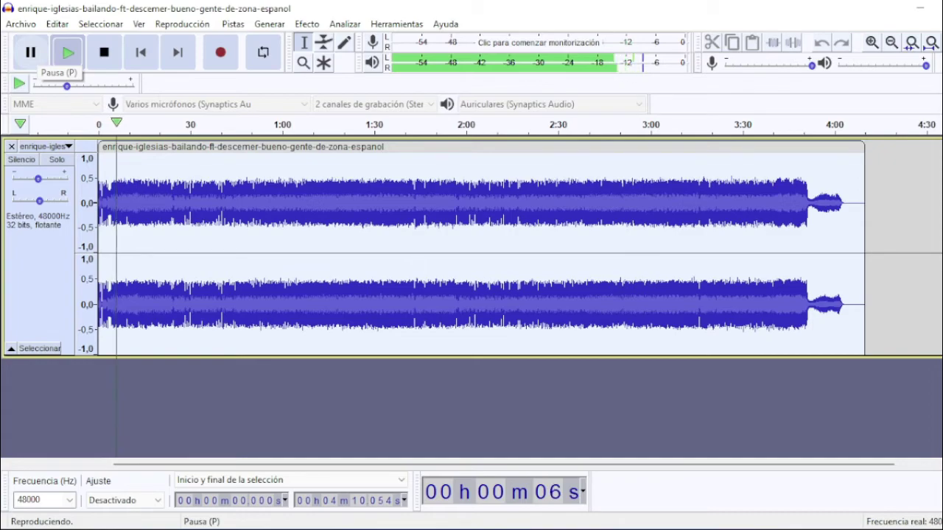
{"action": "left_click", "coordinate": [30, 53]}
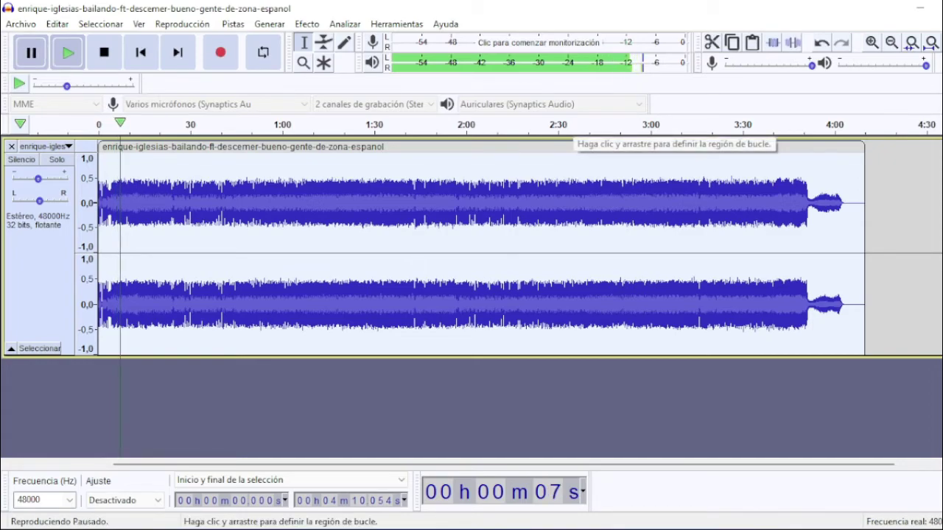
Step: Apply the Change Pitch effect to the selected track with a percentage change of 6
{"action": "left_click", "coordinate": [307, 24]}
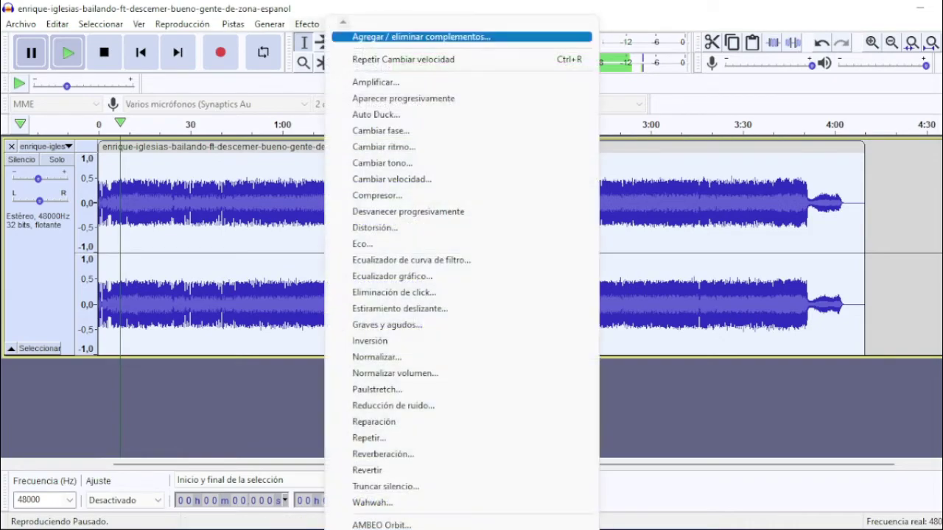
{"action": "left_click", "coordinate": [368, 160]}
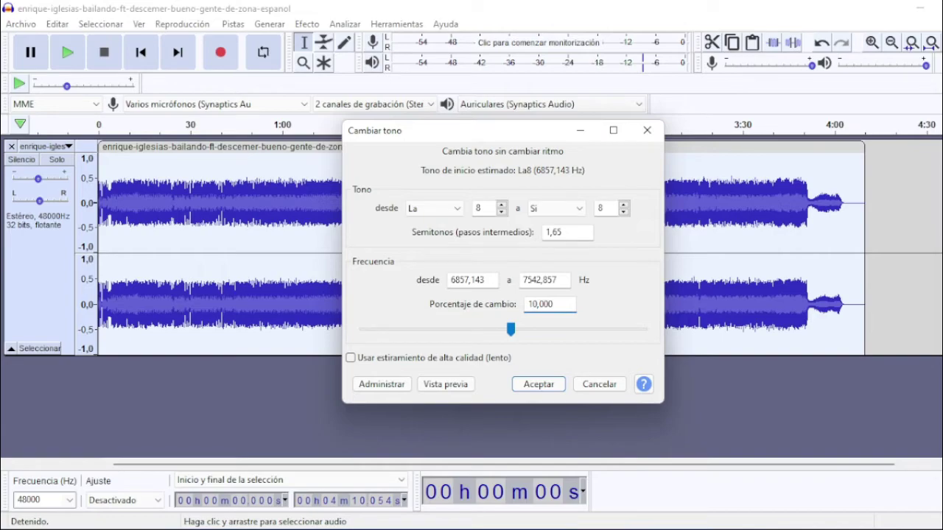
{"action": "key", "text": "BackSpace"}
{"action": "key", "text": "BackSpace"}
{"action": "type", "text": "5"}
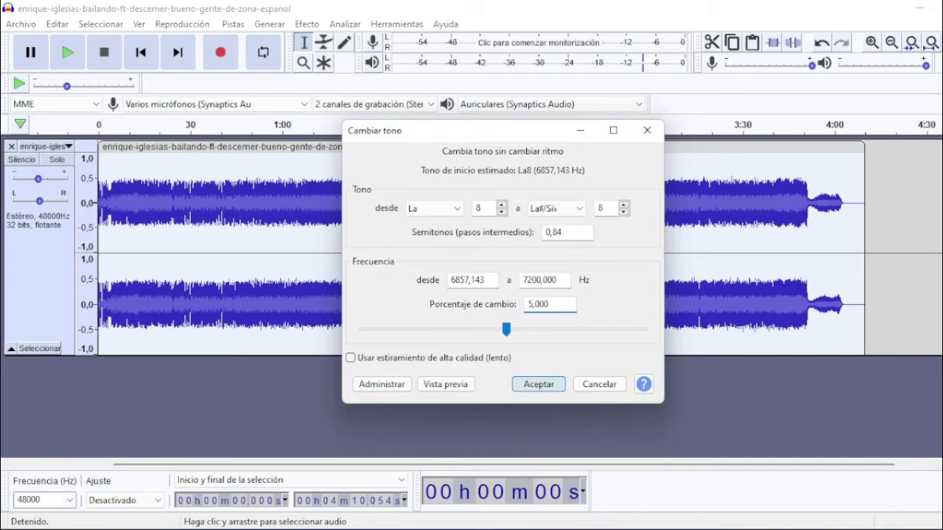
{"action": "key", "text": "BackSpace"}
{"action": "type", "text": "6"}
{"action": "left_click", "coordinate": [538, 383]}
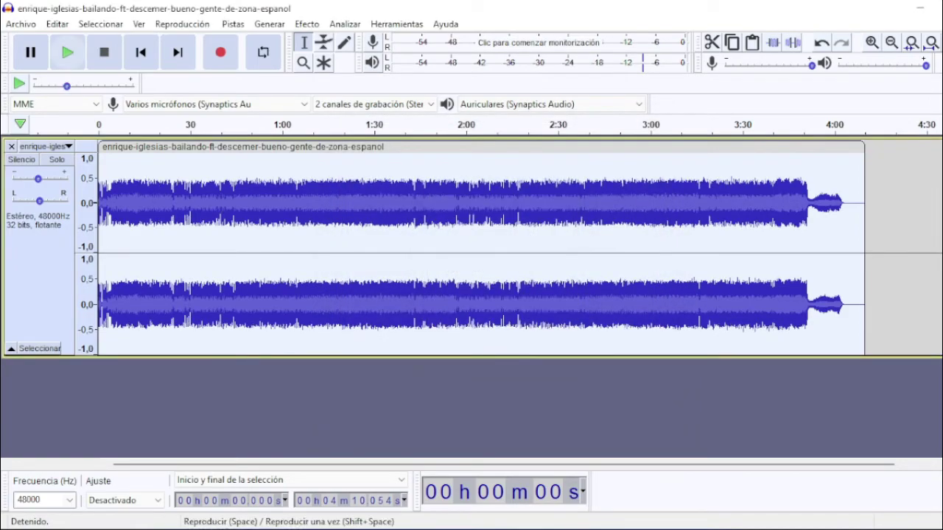
Step: Play the pitch-changed track from the start and pause at about 9 seconds
{"action": "left_click", "coordinate": [67, 52]}
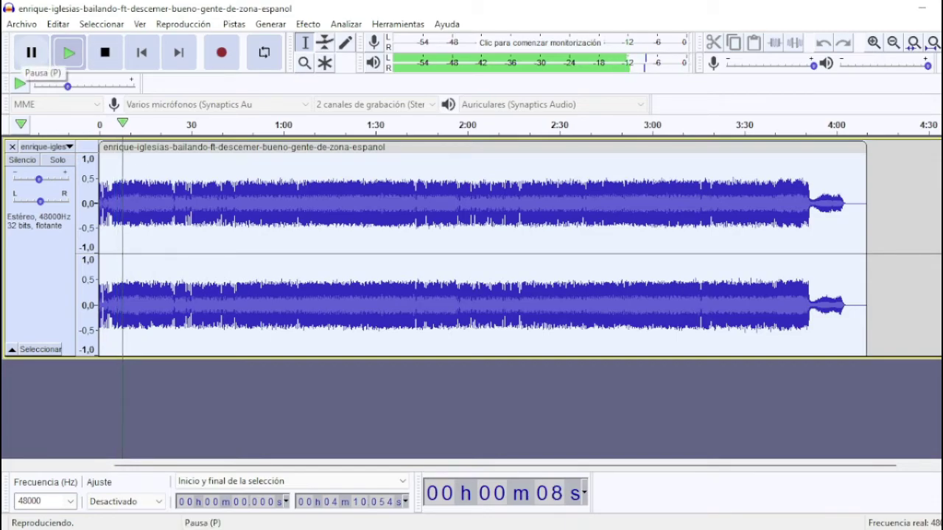
{"action": "left_click", "coordinate": [31, 52]}
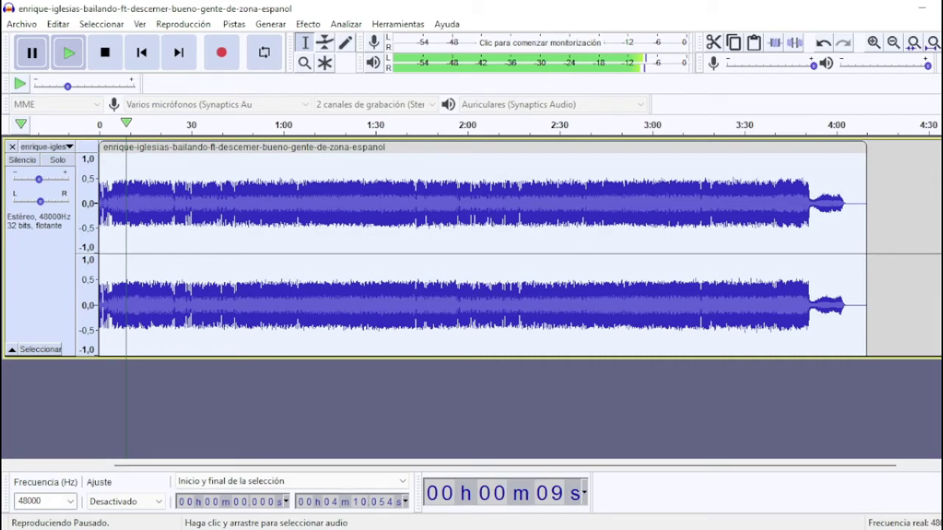
{"action": "mouse_move", "coordinate": [39, 179]}
{"action": "left_mouse_down"}
{"action": "mouse_move", "coordinate": [59, 178]}
{"action": "mouse_move", "coordinate": [39, 179]}
{"action": "left_mouse_up"}
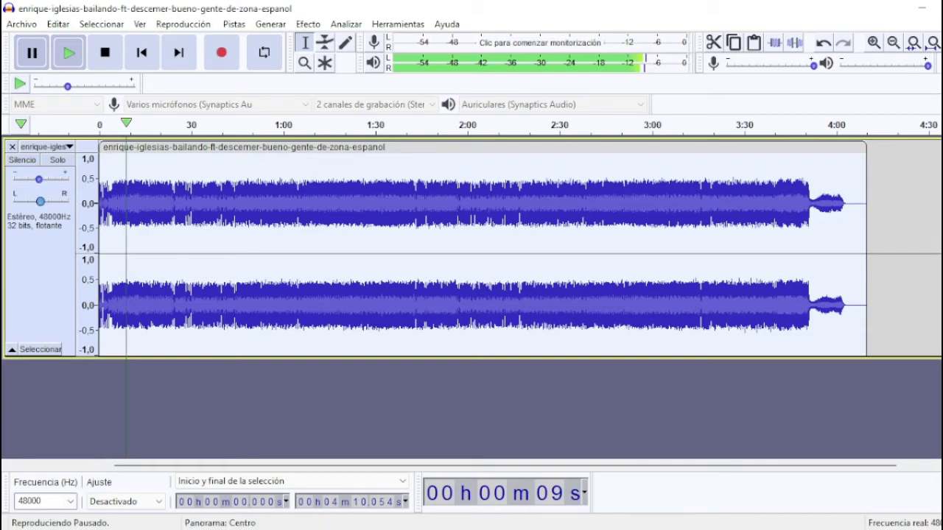